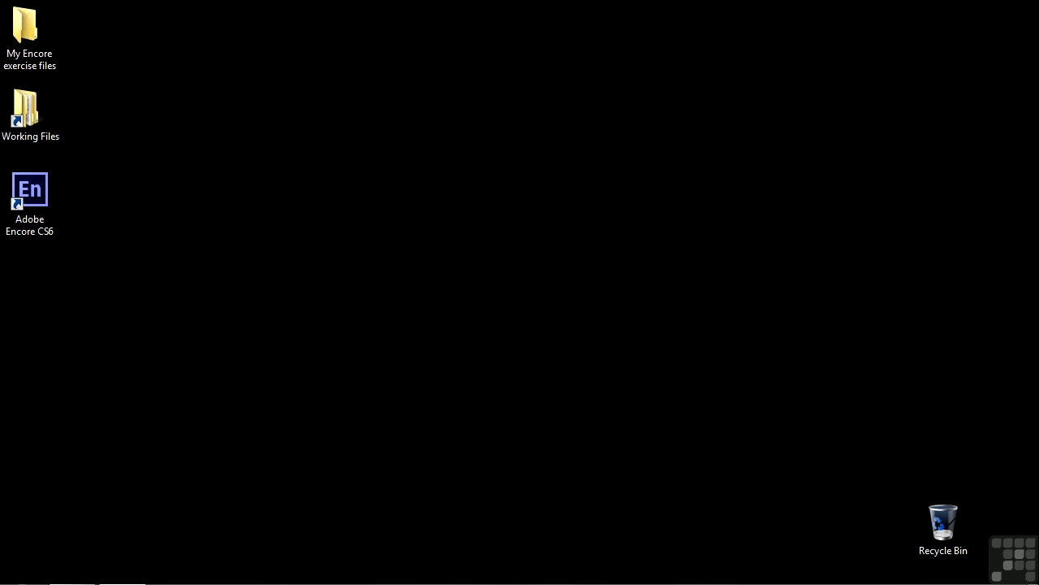
Open 0306-transcode info.ncor from Working Files > Encore projects in Encore.
{"action": "double_click", "coordinate": [37, 102]}
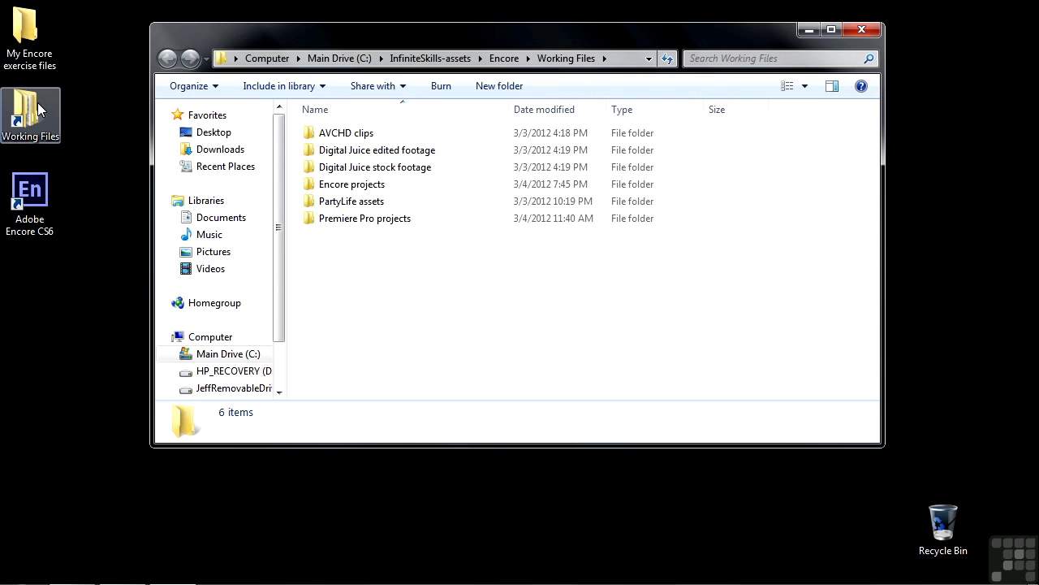
{"action": "double_click", "coordinate": [318, 186]}
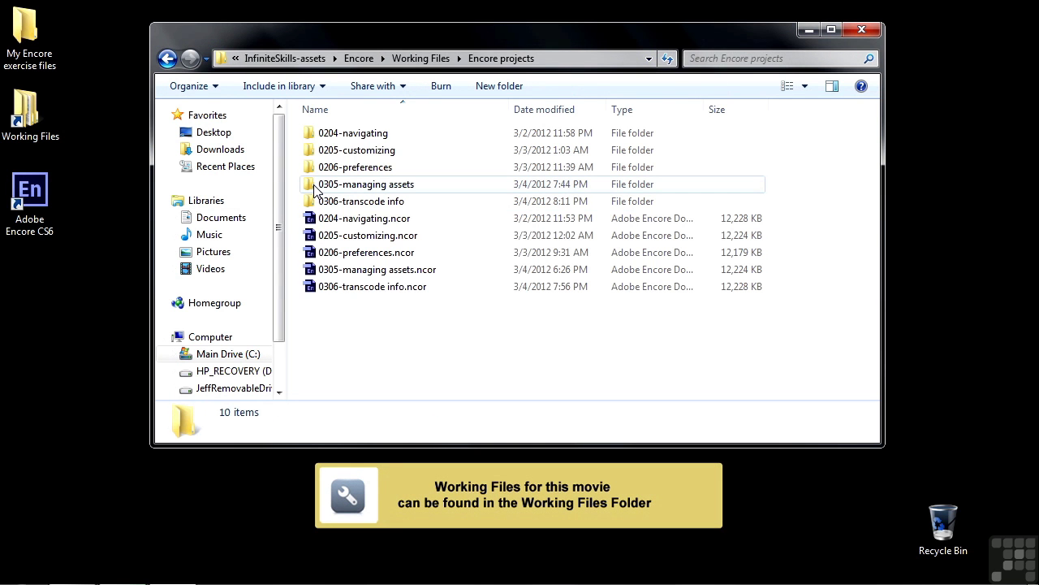
{"action": "double_click", "coordinate": [329, 289]}
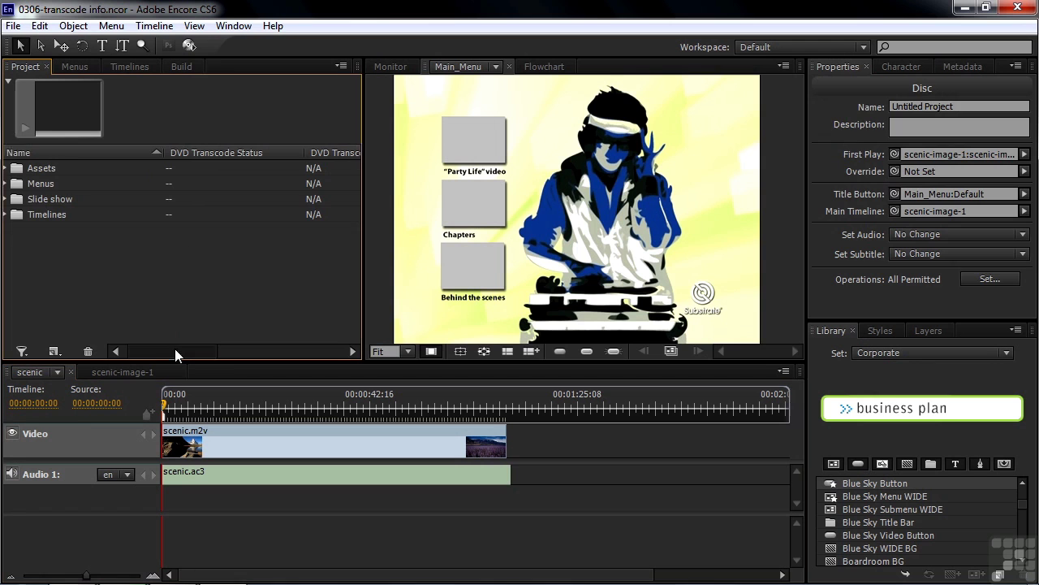
Widen the Project panel to show the DVD and Blu-ray transcode columns, enlarge the preview, and inspect the Timelines folder.
{"action": "left_click_drag", "start_coordinate": [175, 348], "coordinate": [152, 345]}
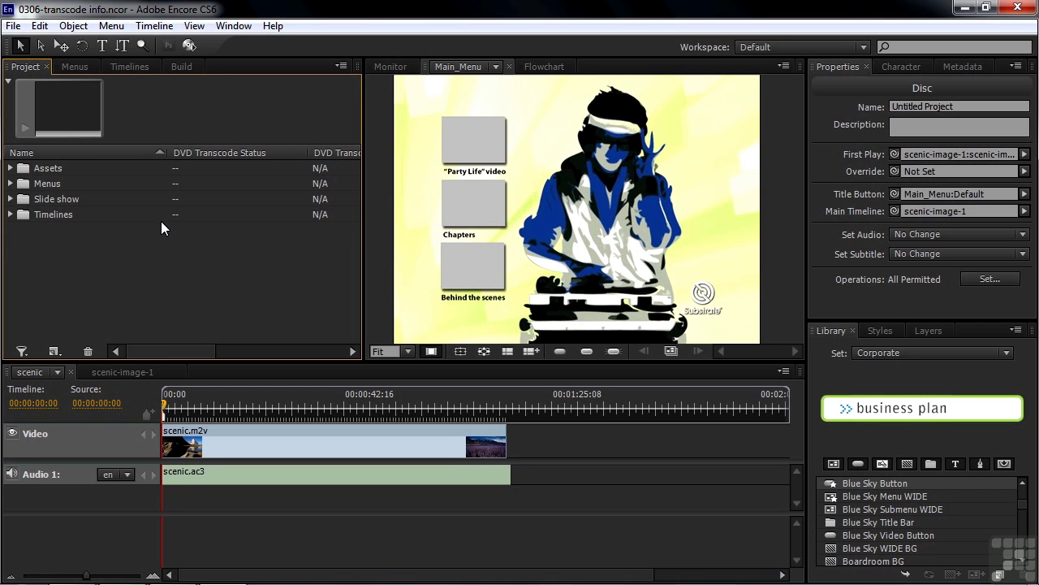
{"action": "left_click_drag", "start_coordinate": [365, 213], "coordinate": [682, 237]}
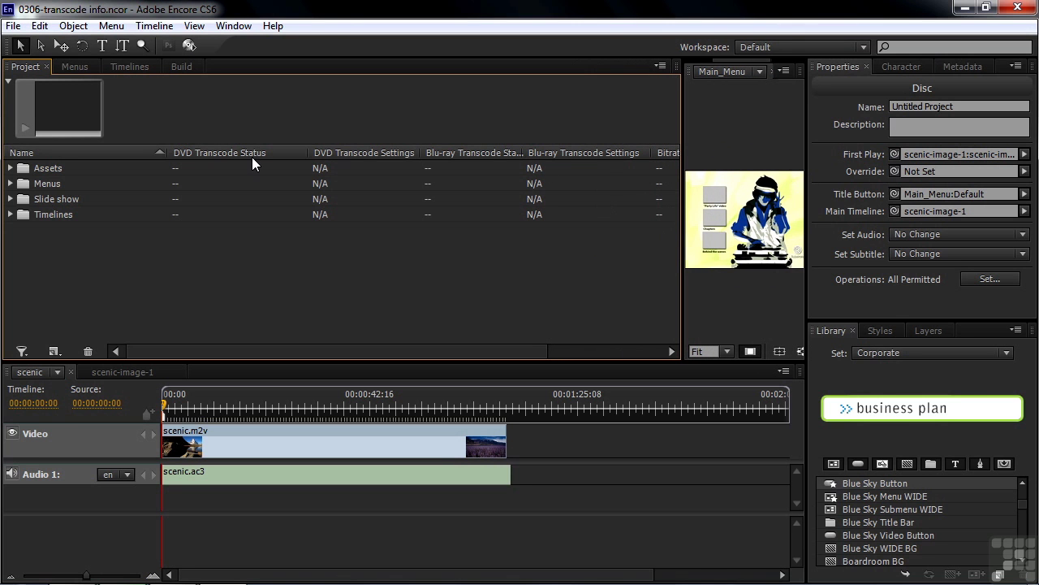
{"action": "left_click_drag", "start_coordinate": [808, 221], "coordinate": [939, 225]}
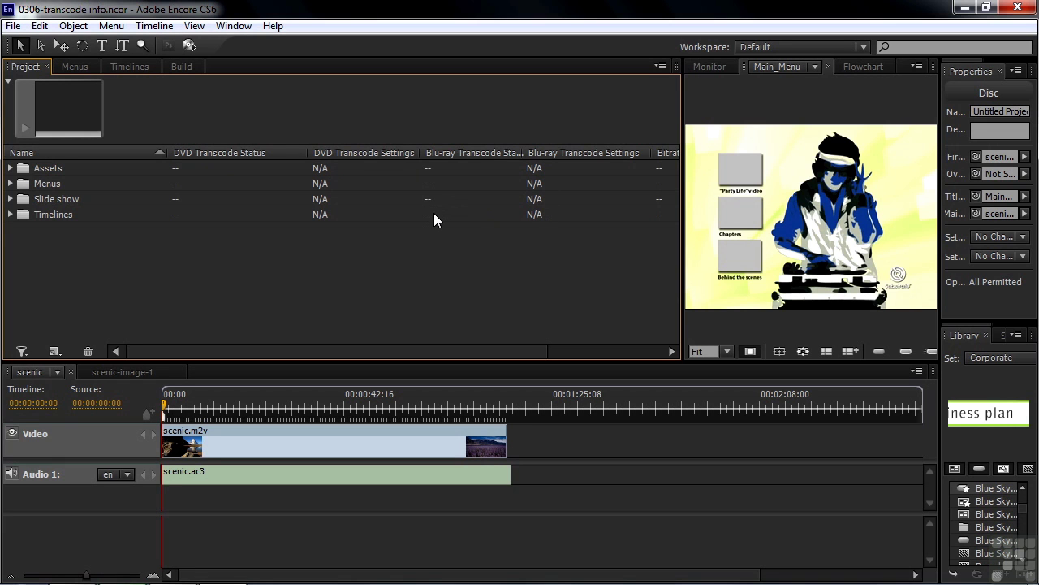
{"action": "left_click", "coordinate": [10, 214]}
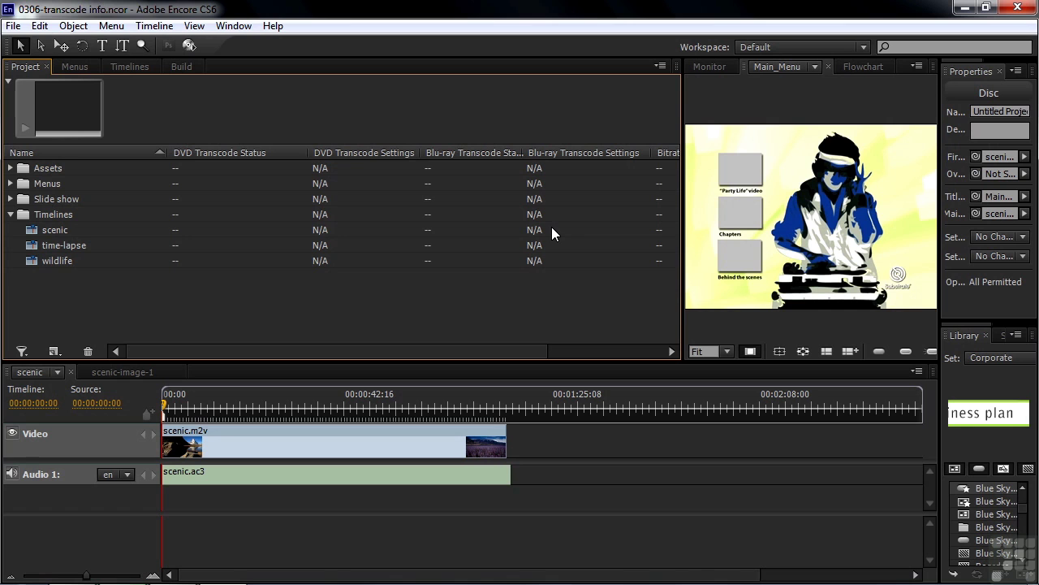
{"action": "left_click", "coordinate": [16, 214]}
Set the scenic-image-1 slideshow transition to Cross Dissolve for all slides.
{"action": "left_click", "coordinate": [11, 200]}
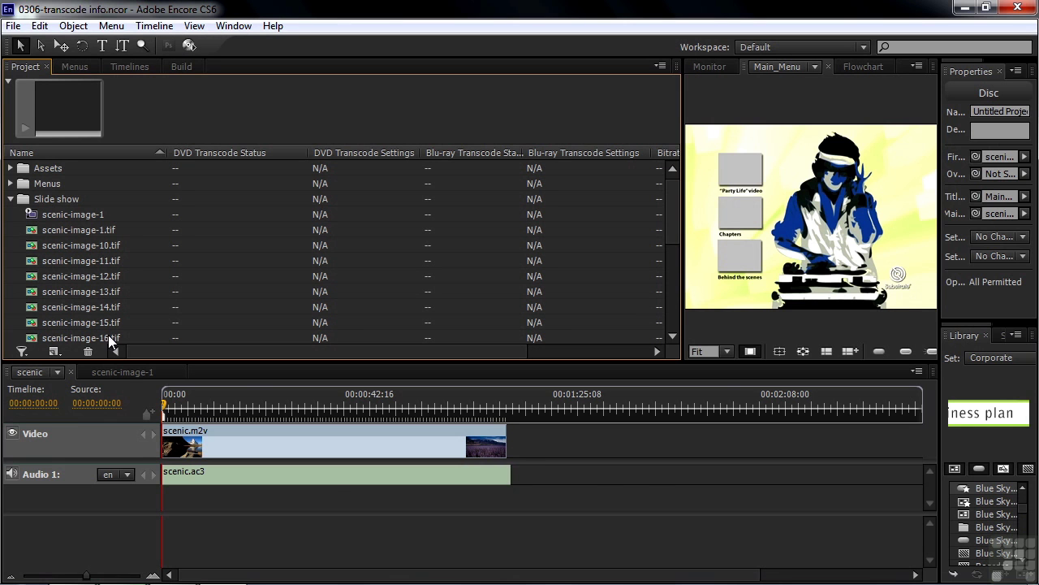
{"action": "left_click", "coordinate": [123, 373]}
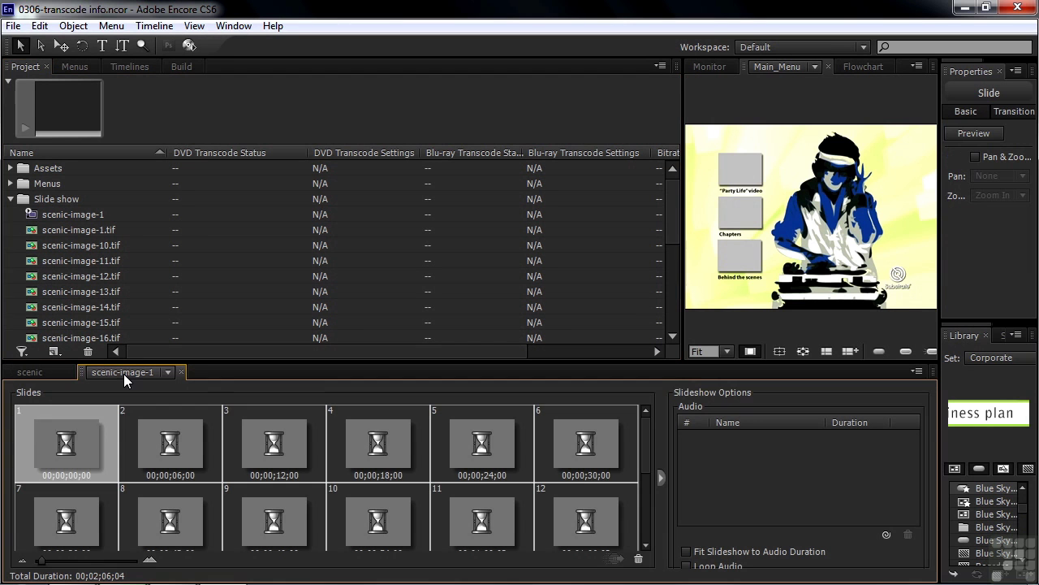
{"action": "left_click", "coordinate": [457, 388]}
{"action": "left_click", "coordinate": [1023, 133]}
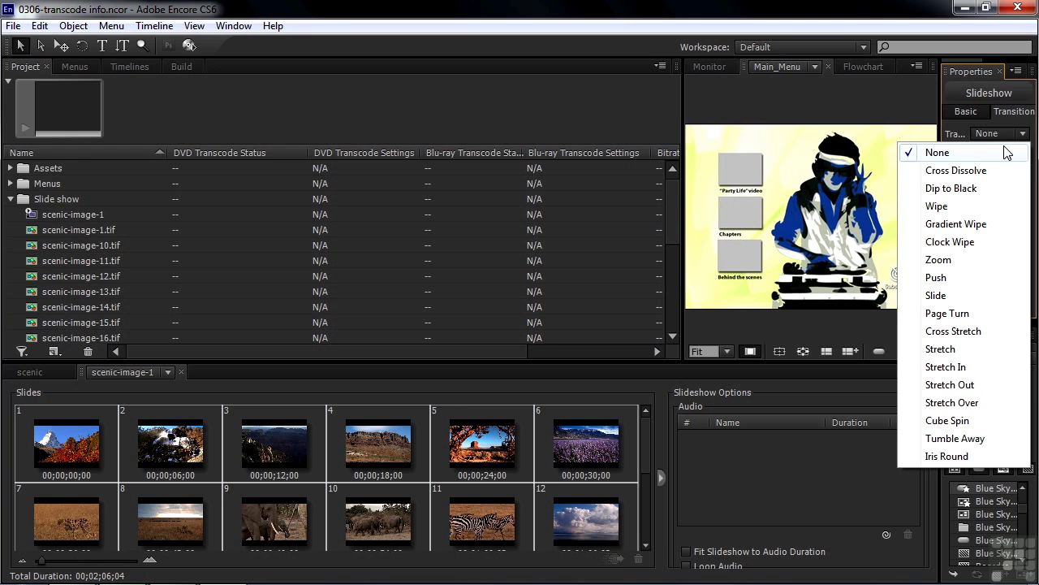
{"action": "left_click", "coordinate": [982, 169]}
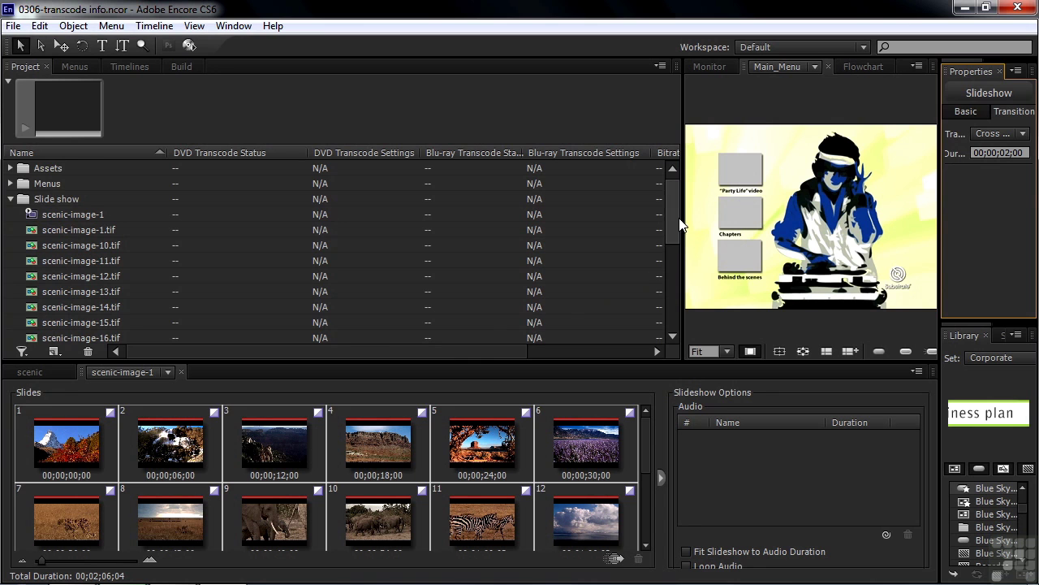
{"action": "left_click_drag", "start_coordinate": [672, 244], "coordinate": [677, 322]}
{"action": "left_click_drag", "start_coordinate": [685, 273], "coordinate": [684, 225]}
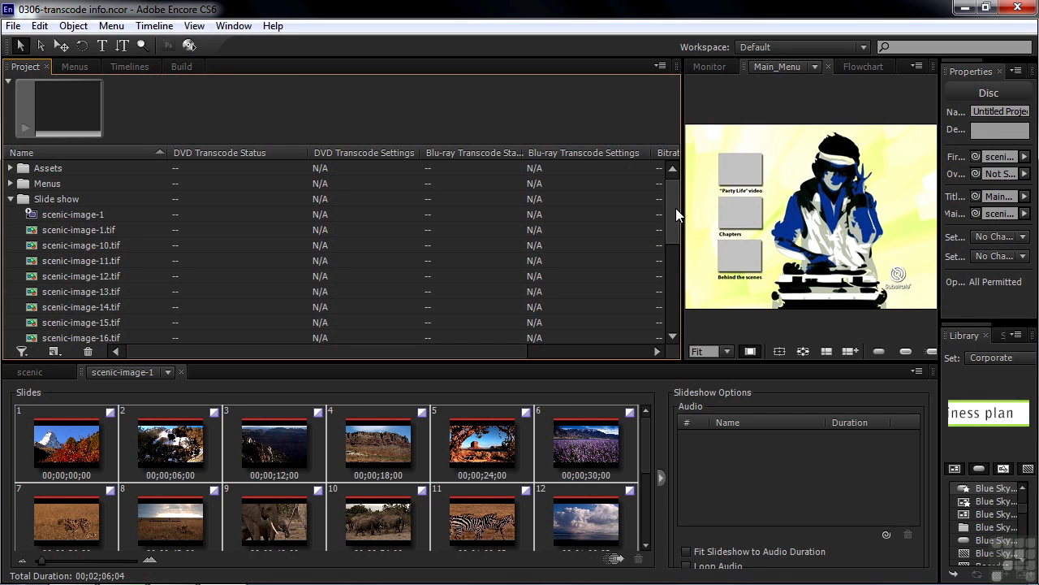
Expand the Menus folder and select Main_Menu to view its 720x480 details.
{"action": "left_click", "coordinate": [10, 199]}
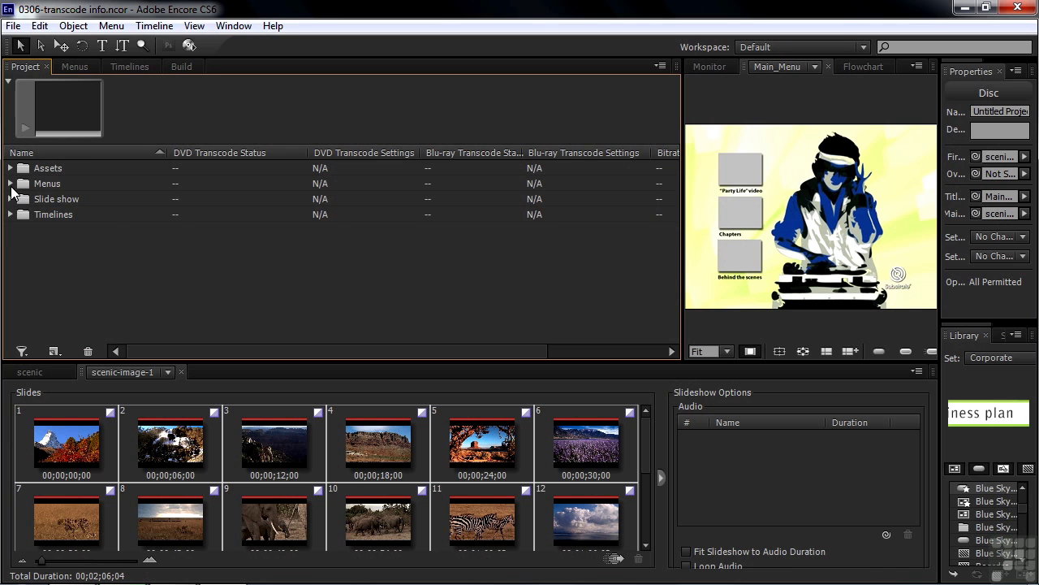
{"action": "left_click", "coordinate": [10, 184]}
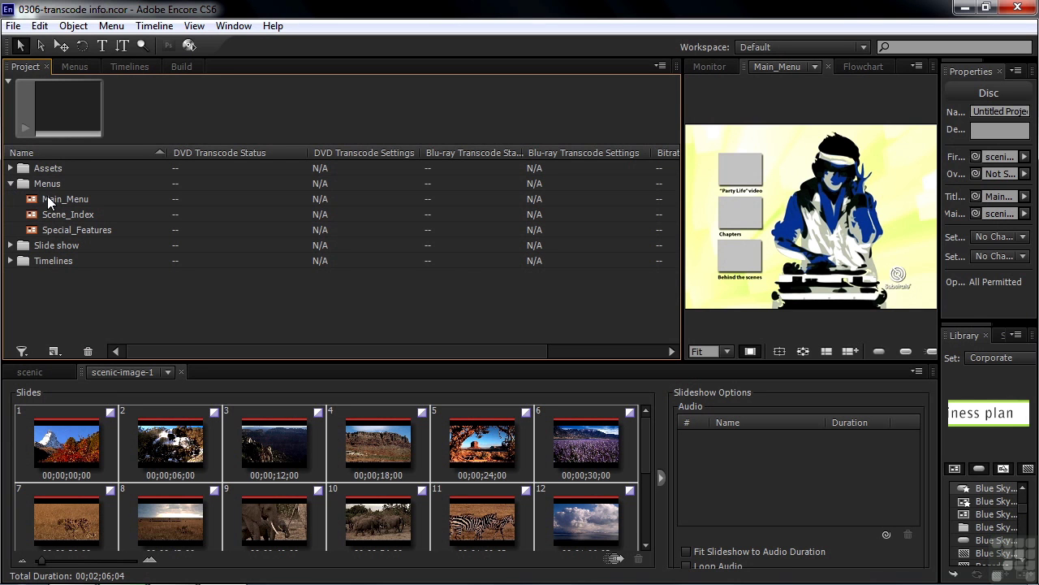
{"action": "left_click", "coordinate": [52, 202]}
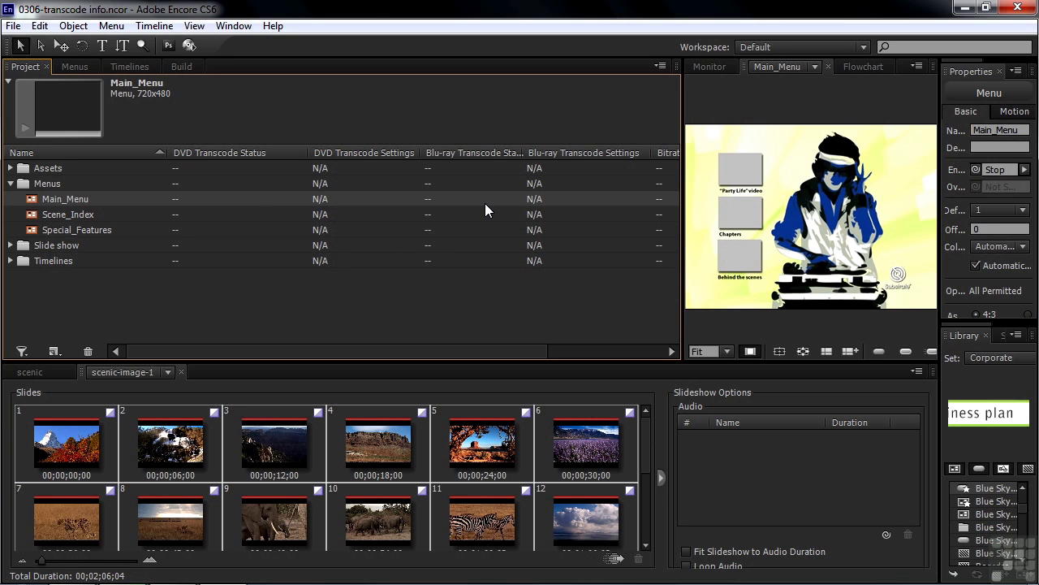
{"action": "left_click", "coordinate": [12, 184]}
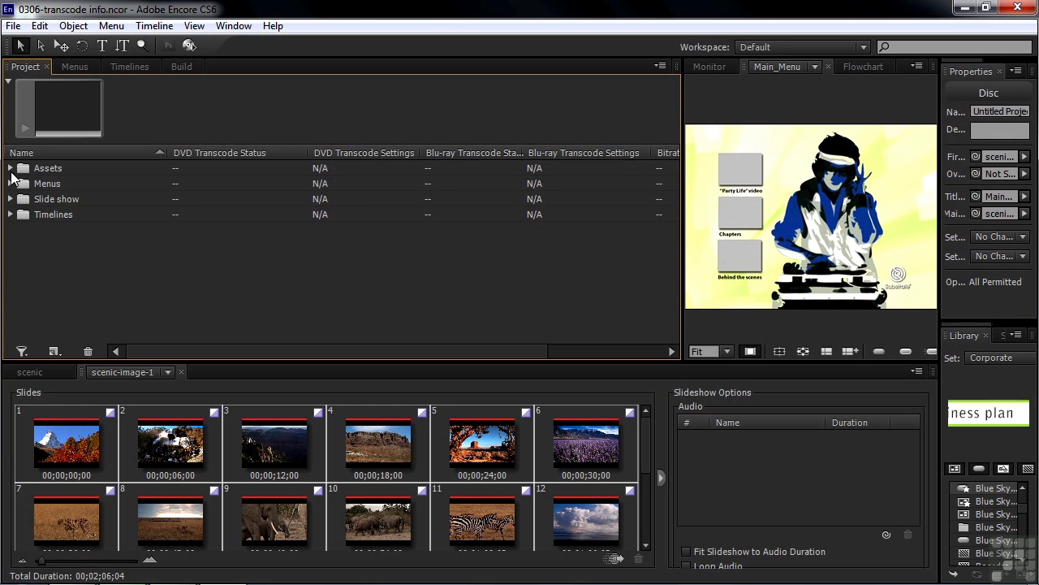
Expand the Assets folder and select scenic.m2v to check its Automatic DVD and Don't Transcode Blu-ray settings.
{"action": "left_click", "coordinate": [10, 168]}
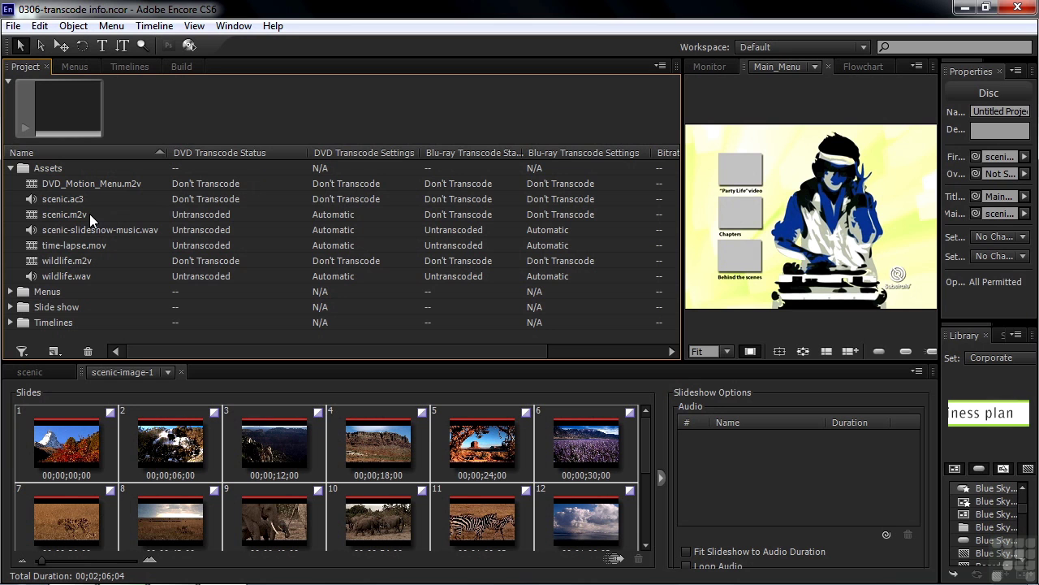
{"action": "left_click", "coordinate": [67, 213]}
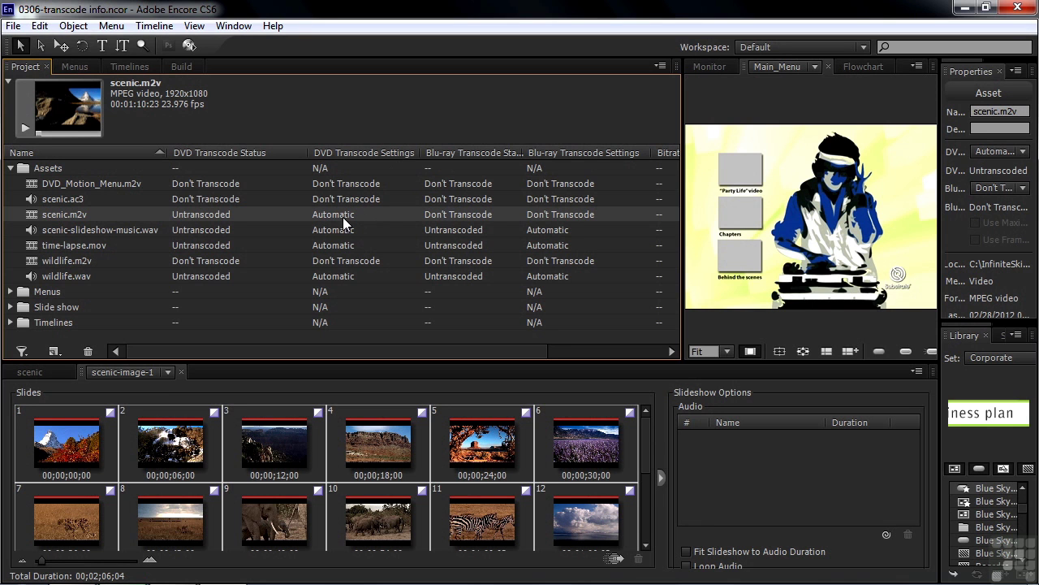
Set scenic.m2v to NTSC DV 23.976 High quality 8Mb CBR for DVD and H.264 1920x1080p 23.976 Maximum Quality for Blu-ray.
{"action": "right_click", "coordinate": [75, 212]}
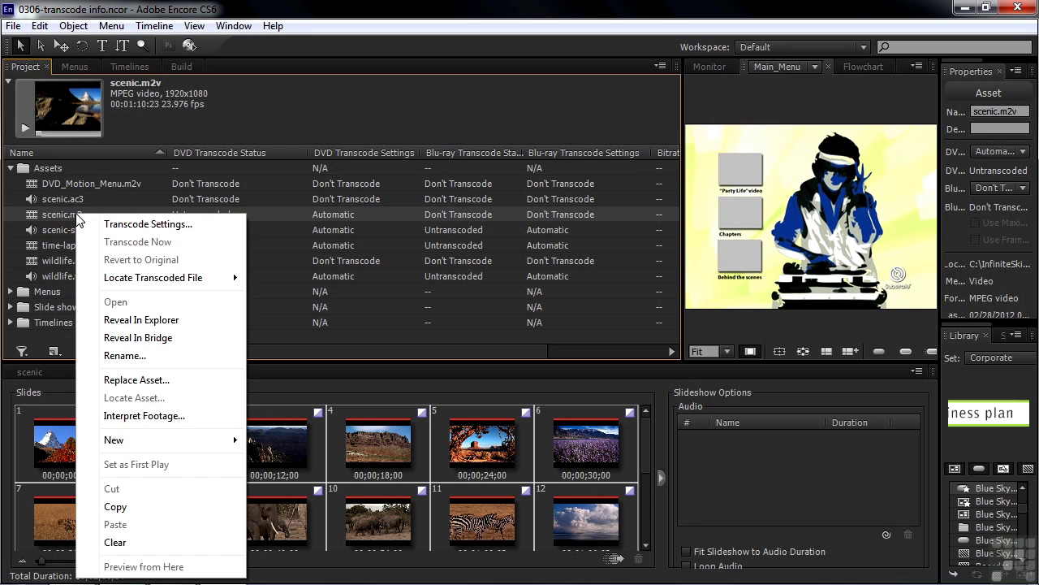
{"action": "left_click", "coordinate": [120, 228]}
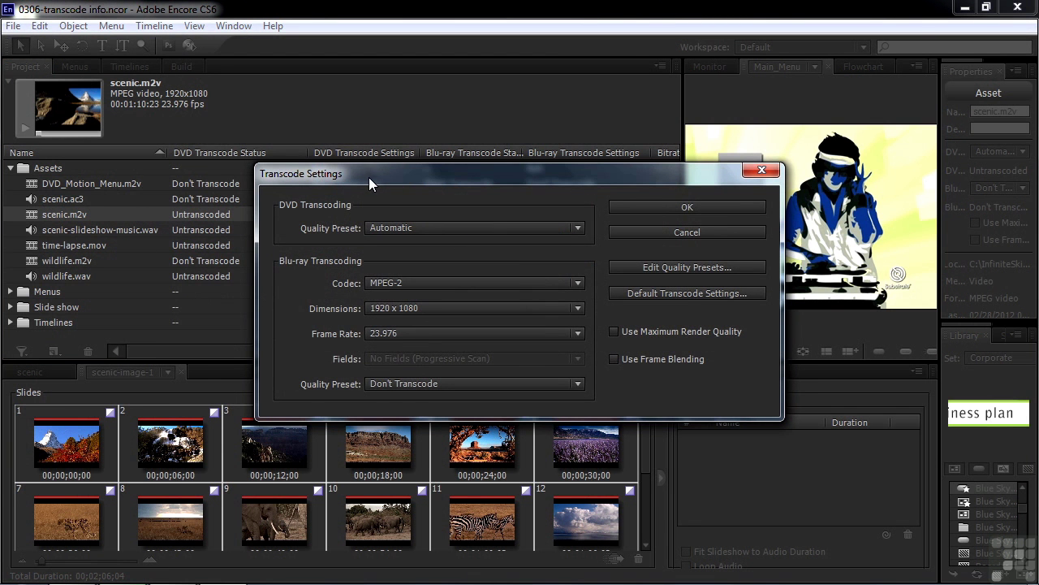
{"action": "left_click_drag", "start_coordinate": [369, 179], "coordinate": [401, 228]}
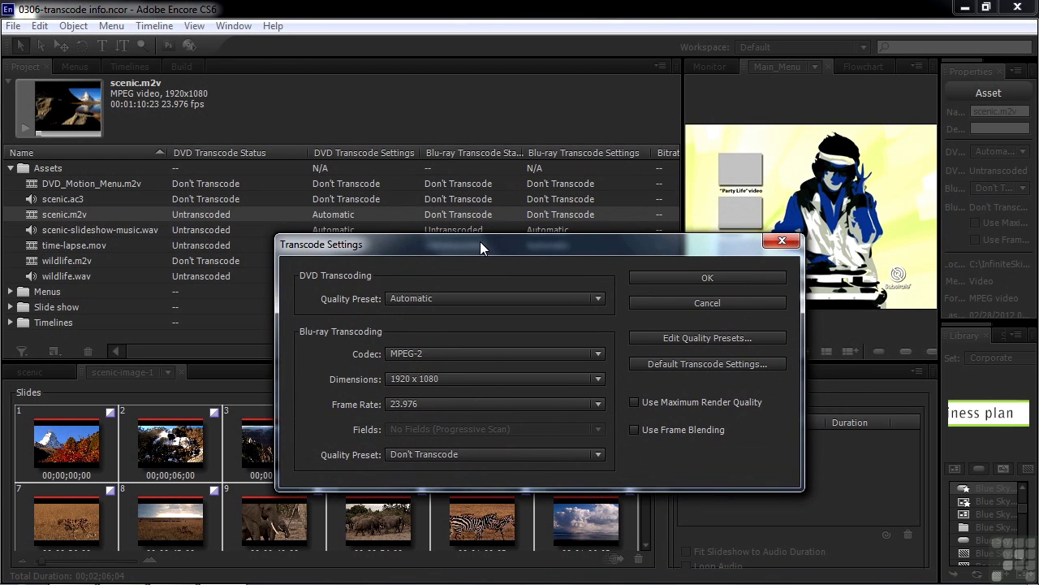
{"action": "left_click_drag", "start_coordinate": [476, 254], "coordinate": [493, 140]}
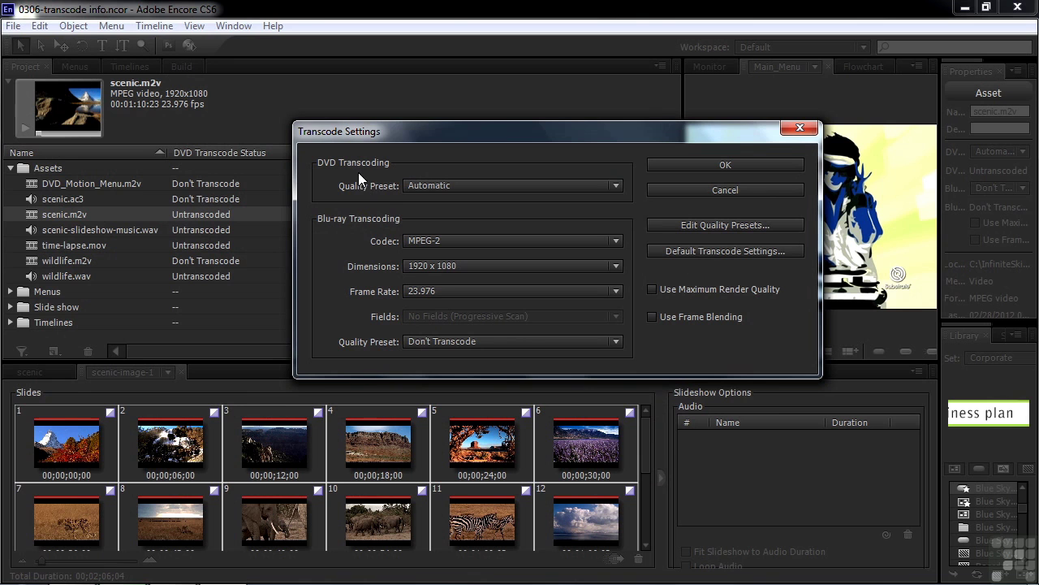
{"action": "left_click", "coordinate": [616, 187]}
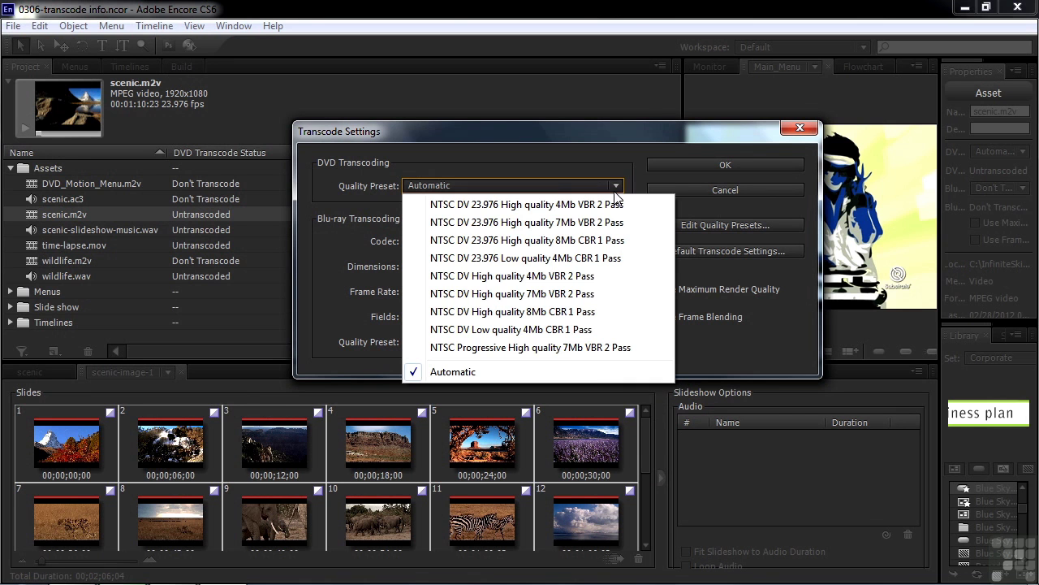
{"action": "left_click", "coordinate": [518, 240]}
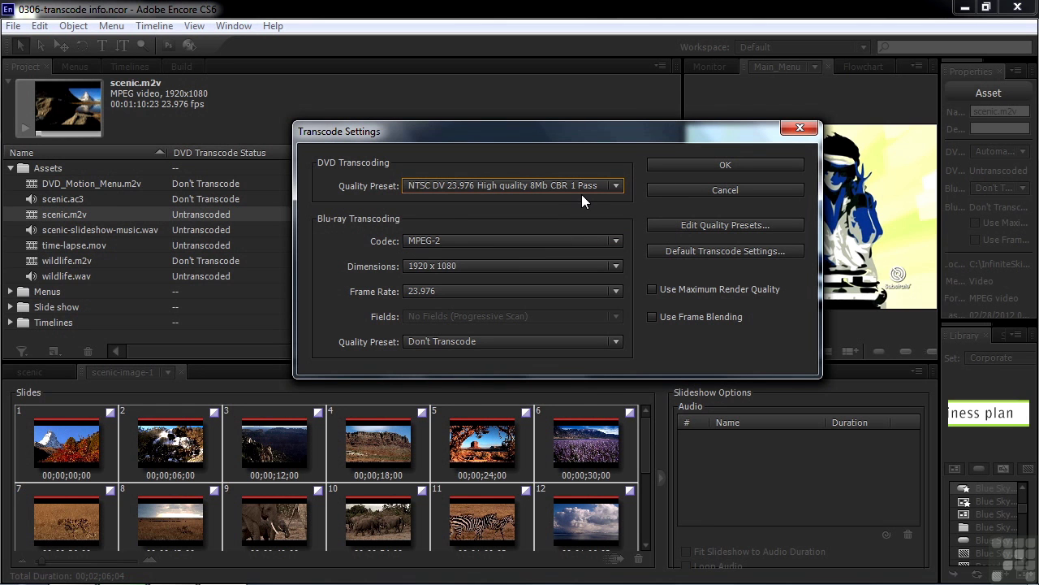
{"action": "left_click", "coordinate": [614, 239]}
{"action": "left_click", "coordinate": [466, 279]}
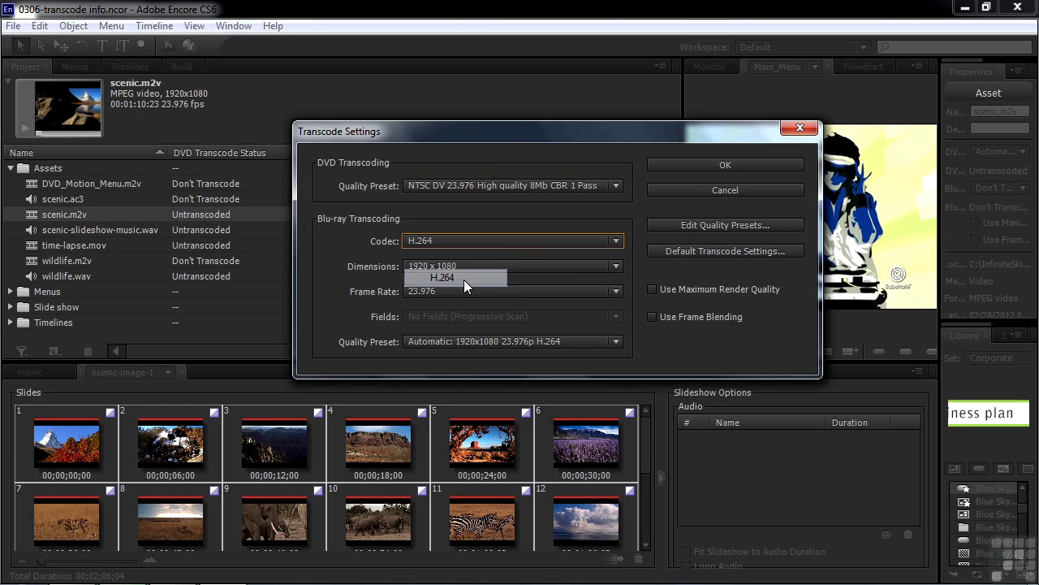
{"action": "left_click", "coordinate": [614, 340]}
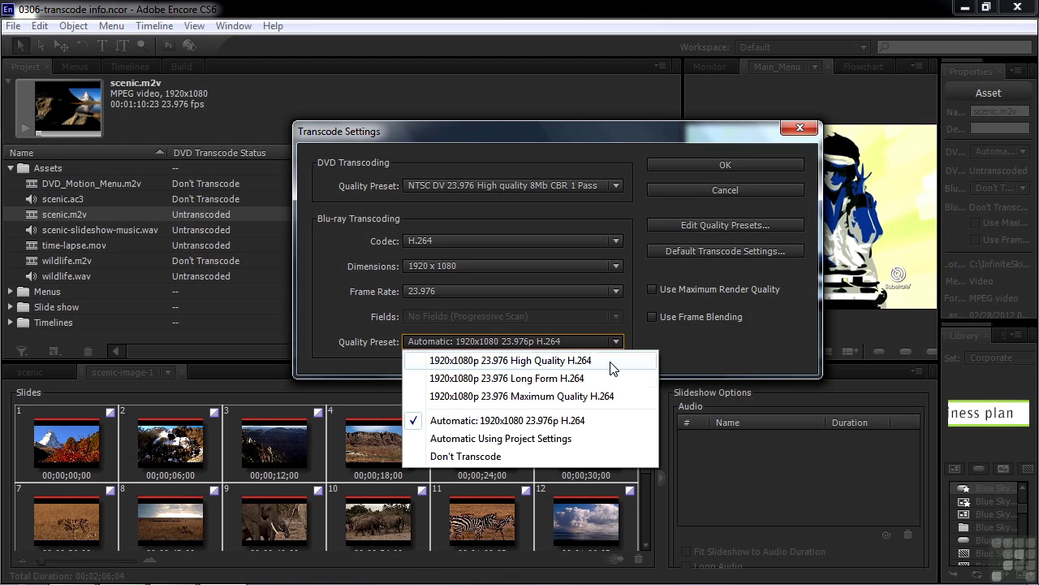
{"action": "left_click", "coordinate": [508, 396]}
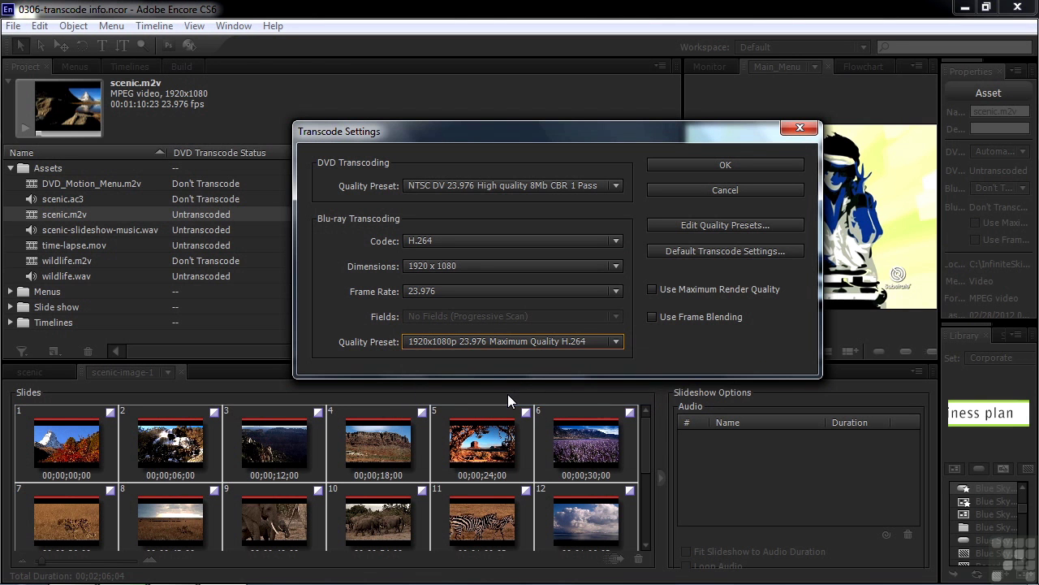
{"action": "left_click", "coordinate": [722, 165]}
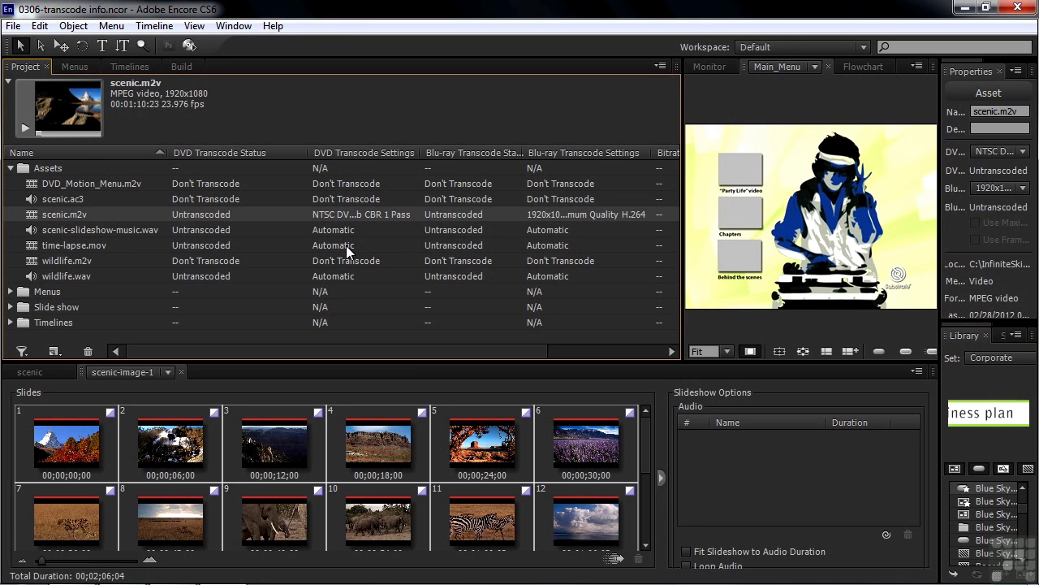
Set time-lapse.mov to NTSC DV 23.976 Low quality 4Mb CBR for DVD and MPEG-2 1920x1080i 29.97 High Quality for Blu-ray.
{"action": "right_click", "coordinate": [88, 242]}
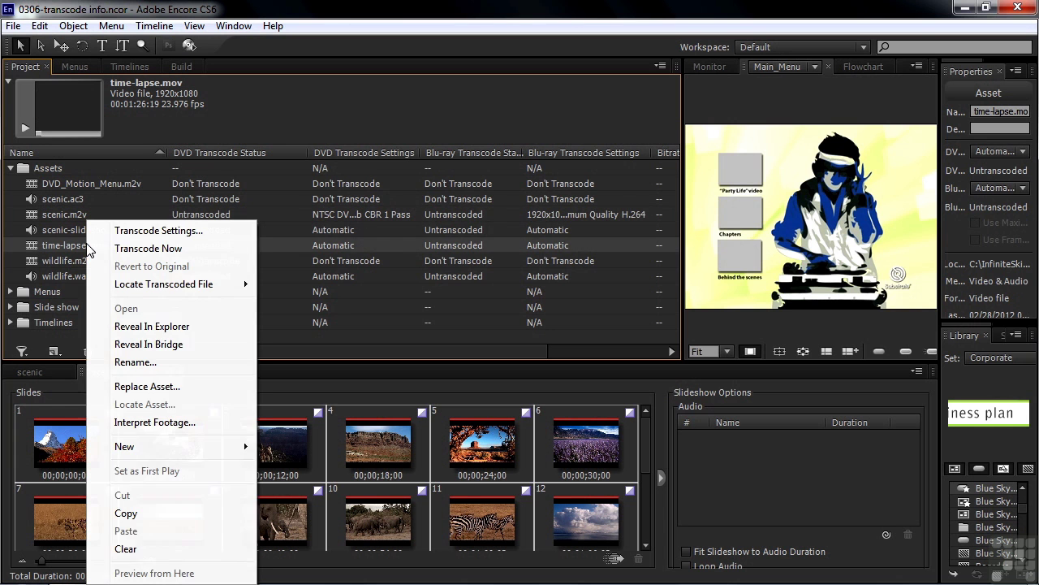
{"action": "left_click", "coordinate": [184, 230]}
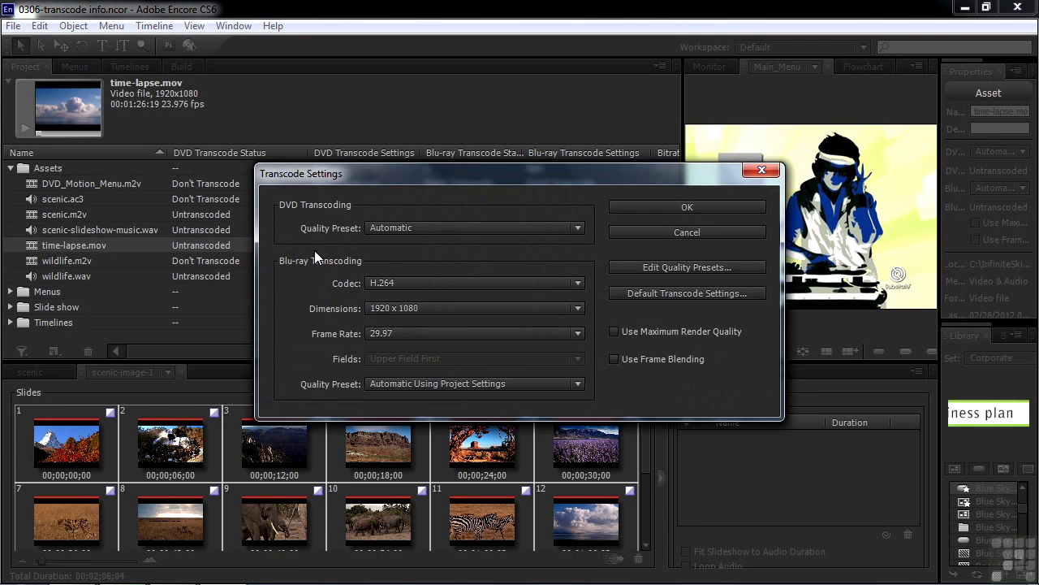
{"action": "left_click", "coordinate": [575, 227]}
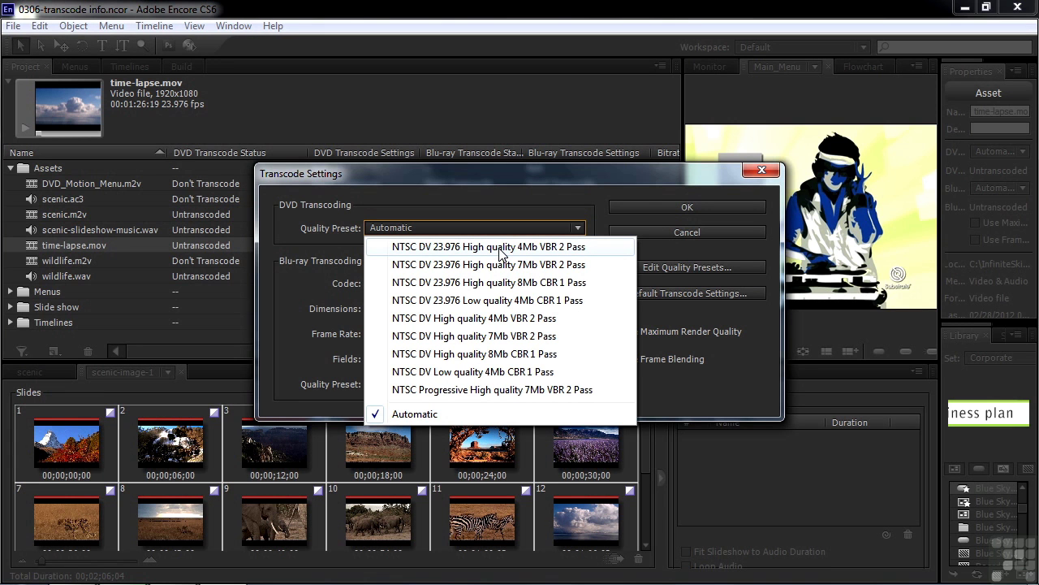
{"action": "left_click", "coordinate": [475, 300]}
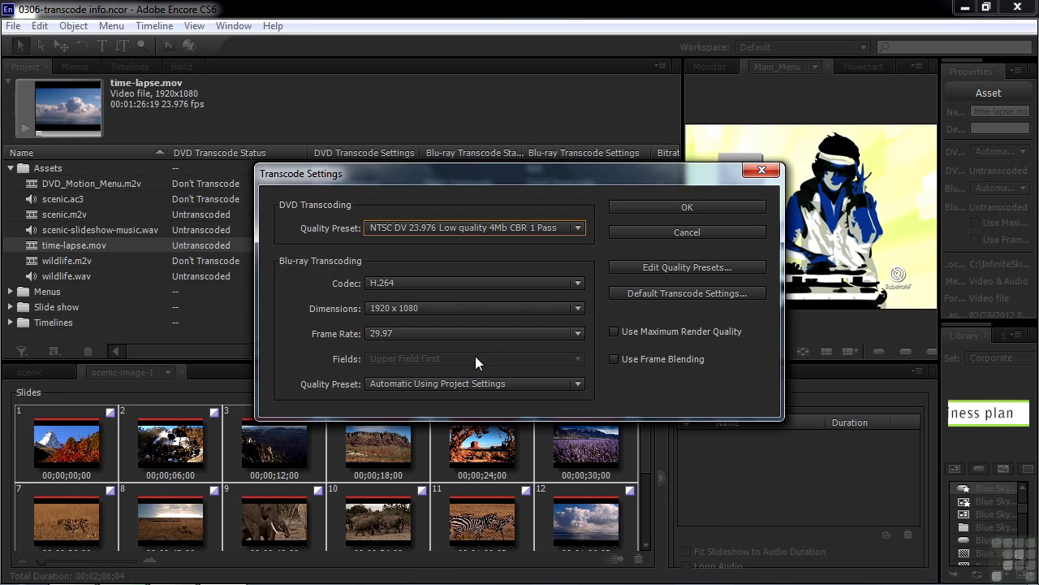
{"action": "left_click", "coordinate": [577, 283]}
{"action": "left_click", "coordinate": [413, 304]}
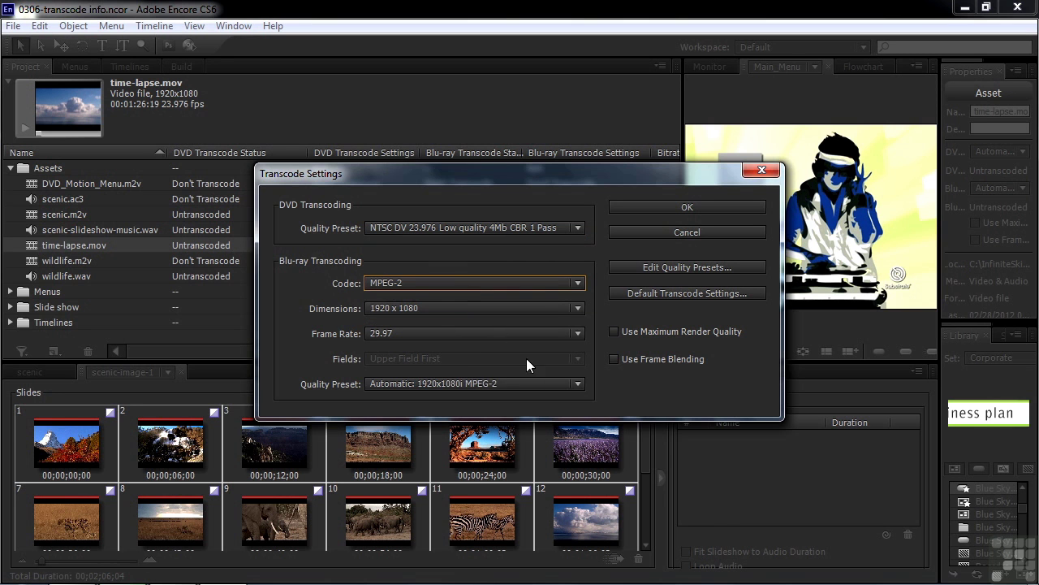
{"action": "left_click", "coordinate": [577, 383]}
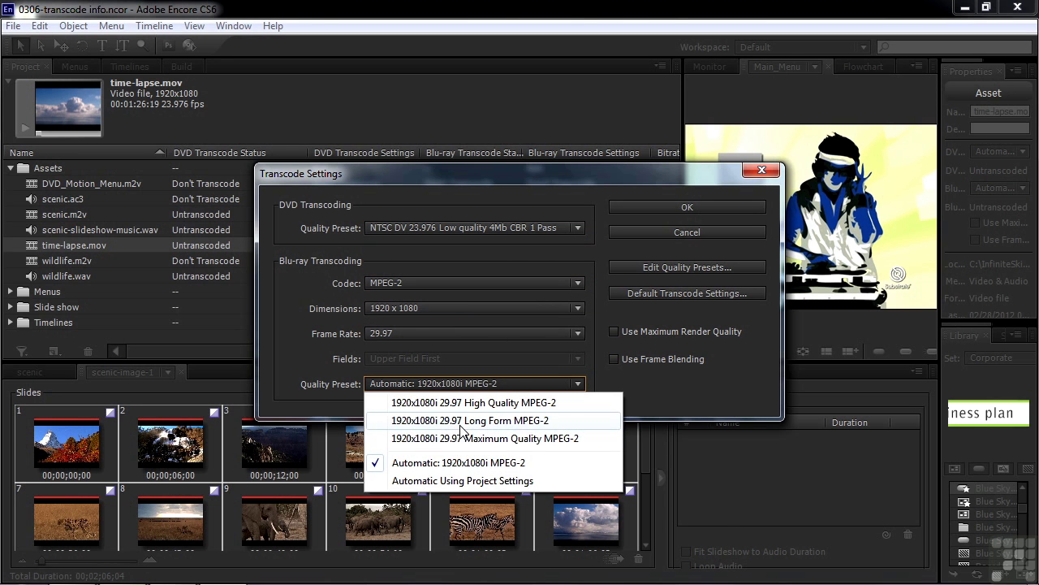
{"action": "left_click", "coordinate": [463, 402]}
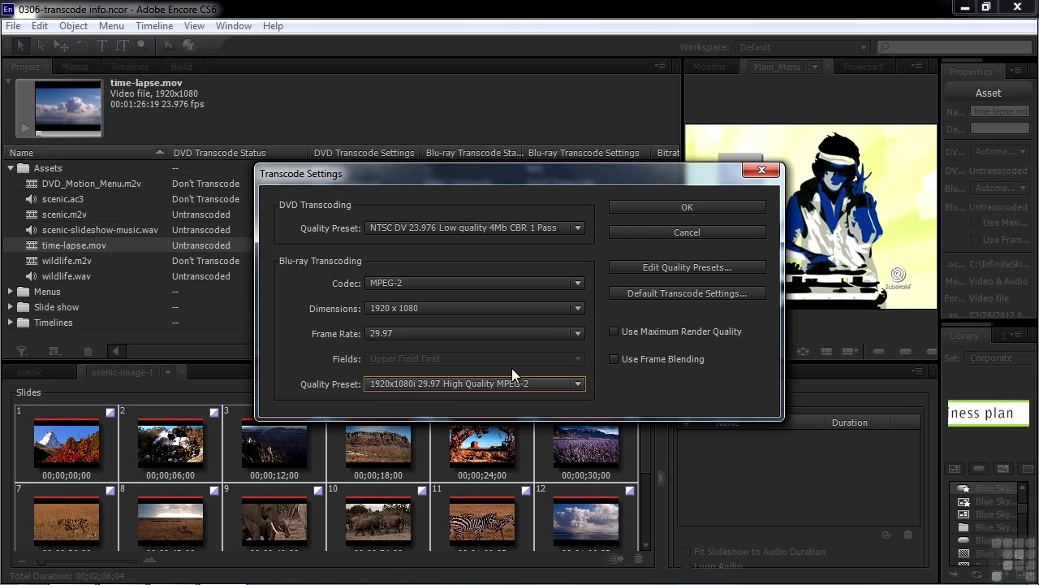
{"action": "left_click", "coordinate": [686, 206]}
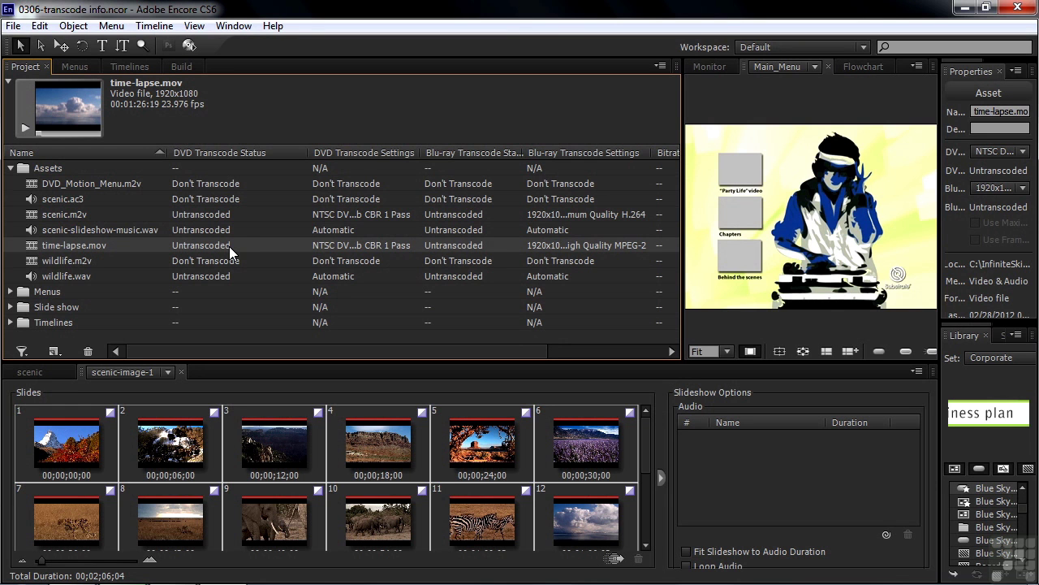
Run Transcode Now on time-lapse.mov.
{"action": "right_click", "coordinate": [101, 246]}
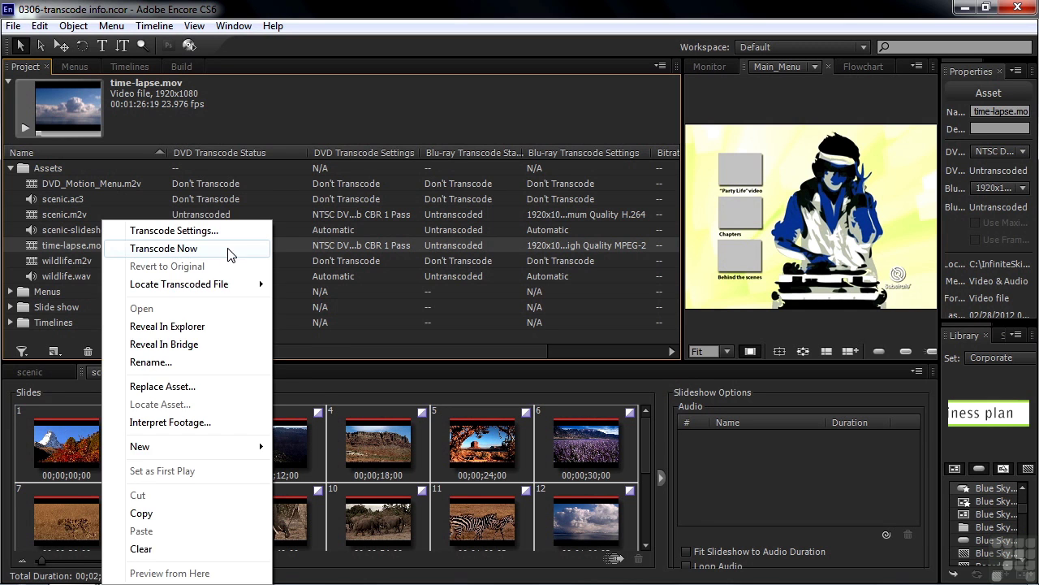
{"action": "left_click", "coordinate": [236, 248]}
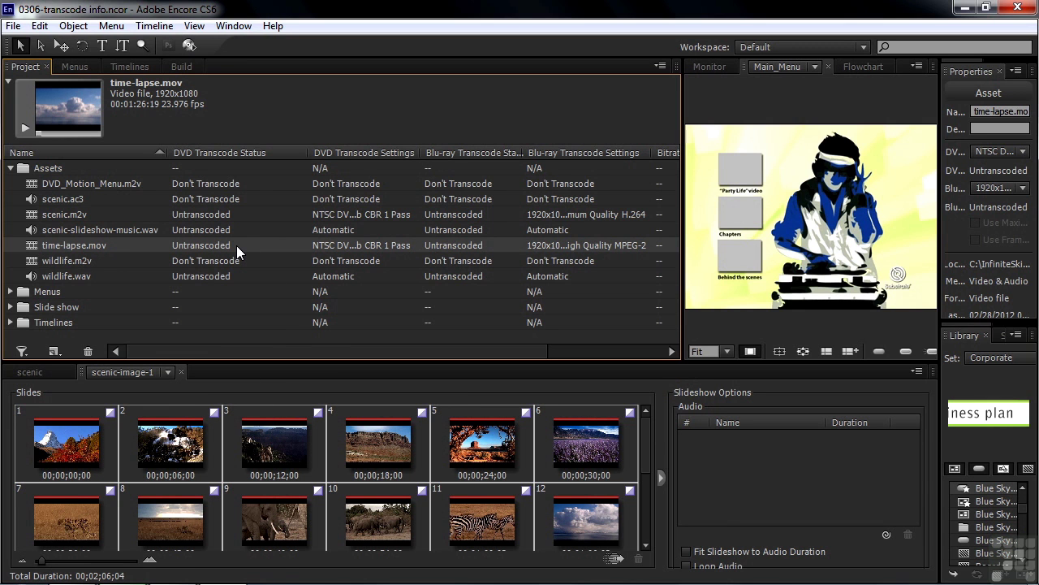